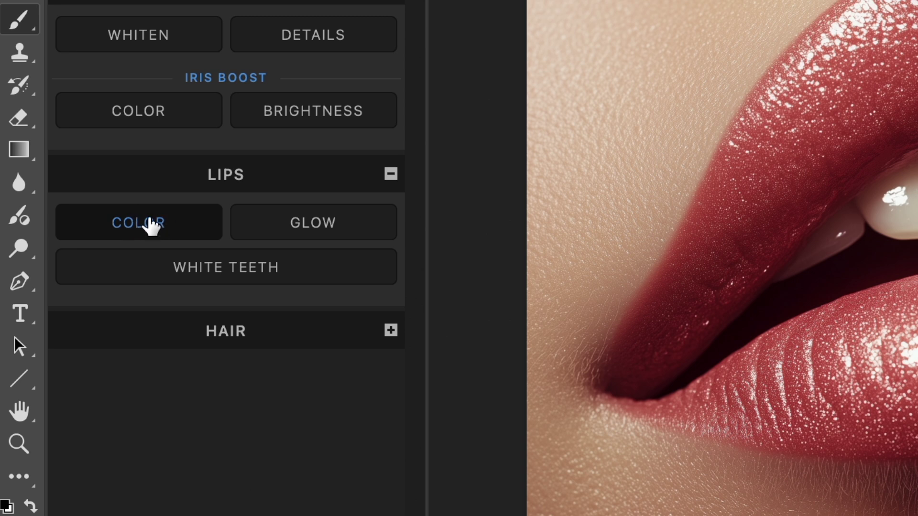
Step: Apply the lip color effect, reveal it inside the lip selection on the Lipstick Presets mask, and clear the selection
left_click(151, 220)
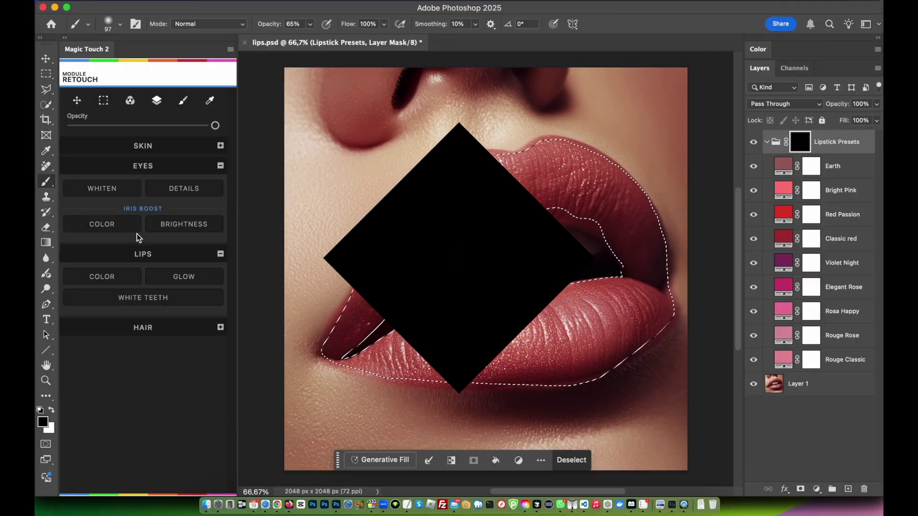
key("super+BackSpace")
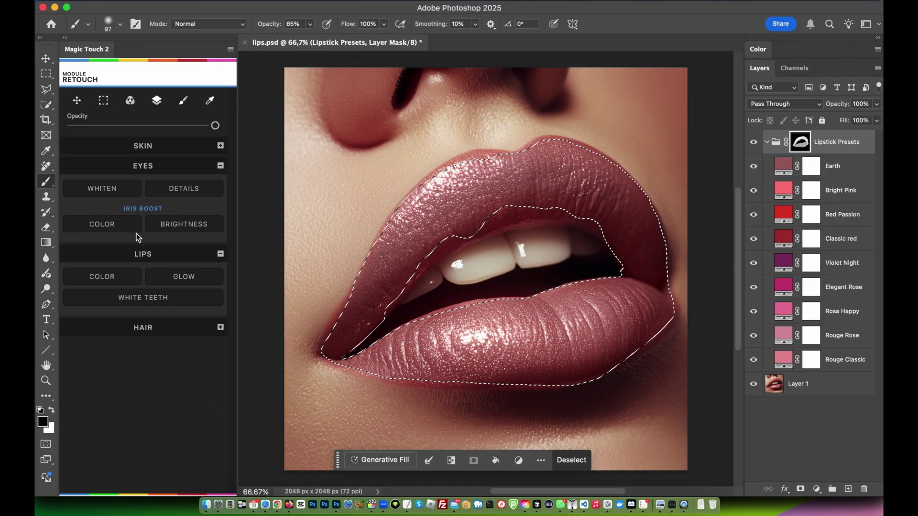
key("super+d")
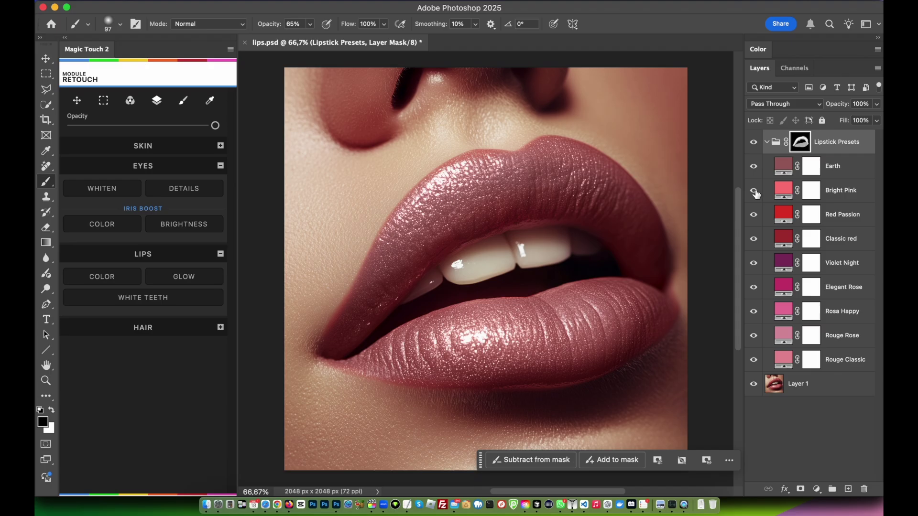
Step: Hide all the color layers in the Lipstick Presets group and briefly preview Bright Pink
left_click_drag(602, 322, 753, 359)
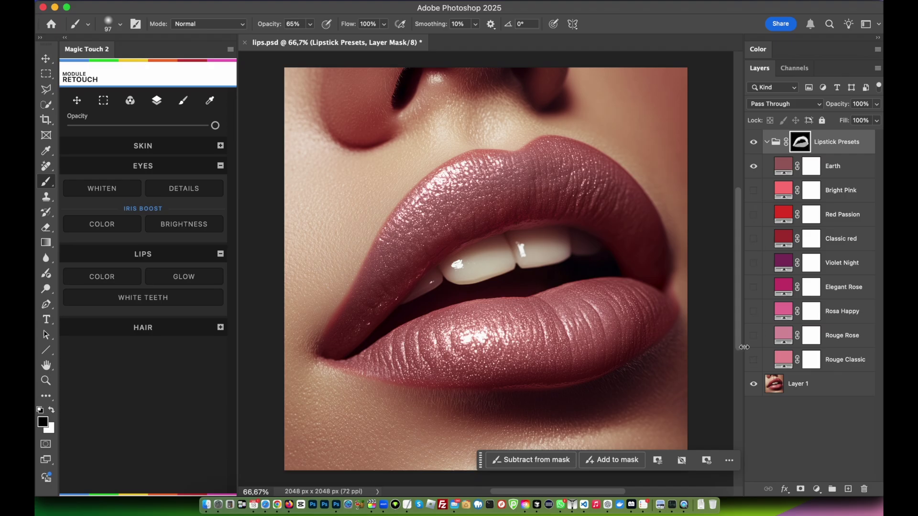
left_click(754, 192)
left_click(754, 191)
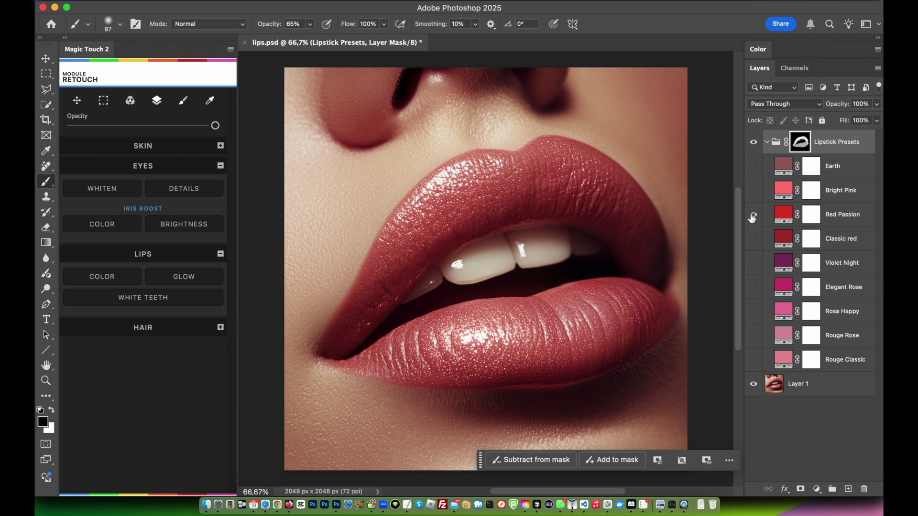
Step: Try the Red Passion lipstick color at reduced layer opacity, compare it on and off, and leave it hidden
left_click(852, 221)
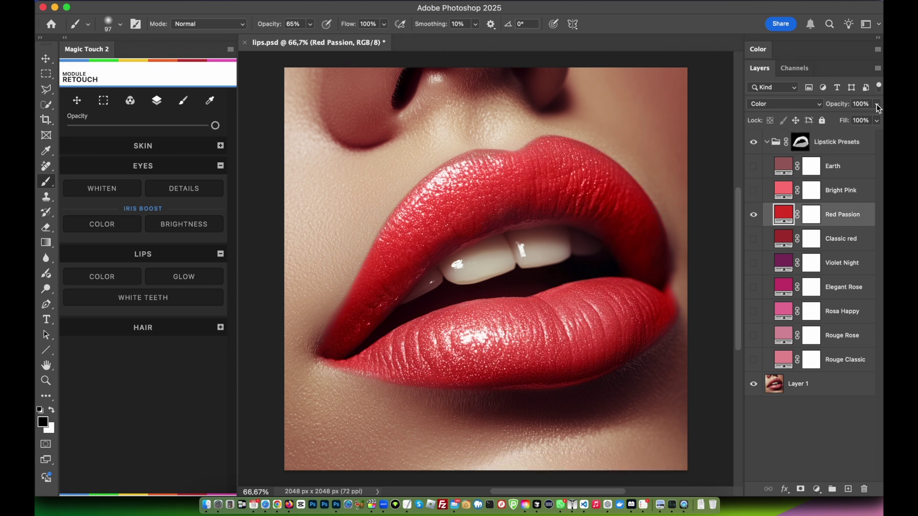
left_click(877, 105)
left_click_drag(841, 122, 844, 125)
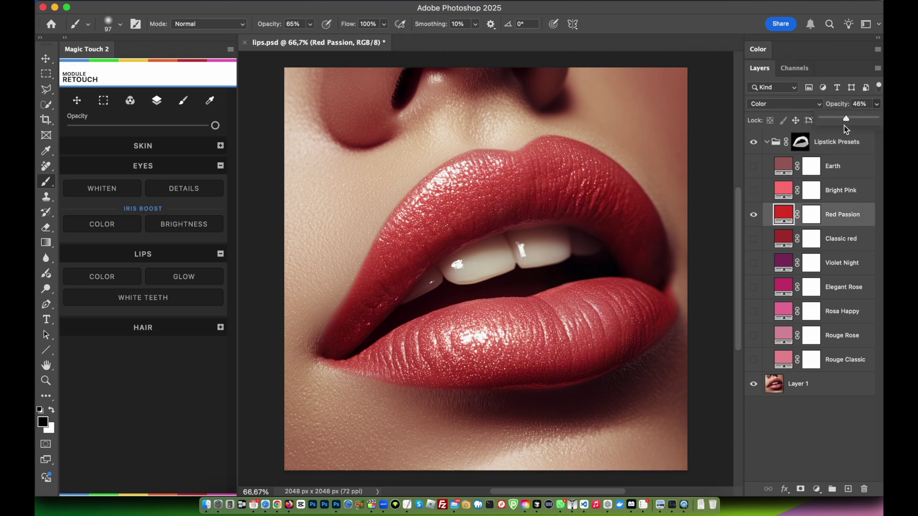
left_click(754, 214)
left_click(754, 215)
left_click(754, 215)
left_click(754, 216)
left_click(754, 216)
Step: Preview the Classic red lipstick layer, set its opacity to 61%, and hide it again
left_click(849, 245)
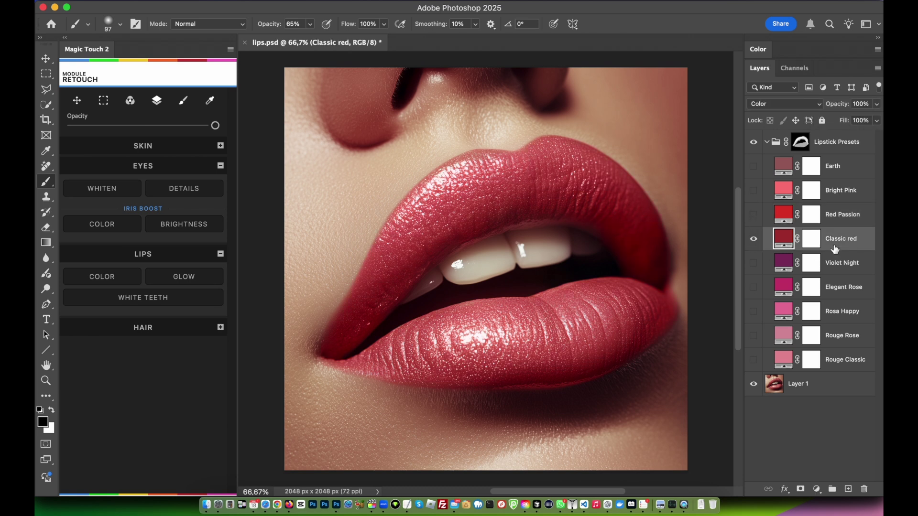
left_click(754, 239)
left_click(876, 105)
left_click_drag(865, 121, 843, 121)
left_click(754, 240)
Step: Preview the Violet Night lipstick layer, set its opacity to 71%, and hide it again
left_click(754, 264)
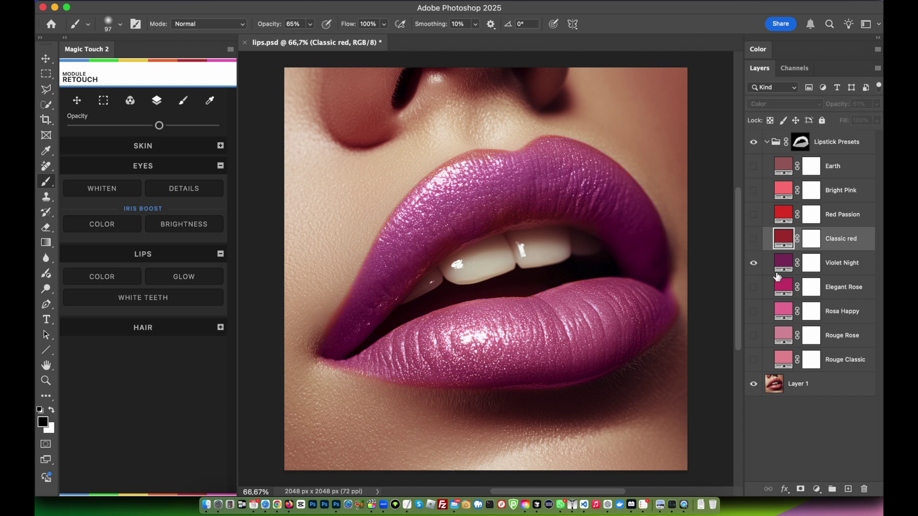
left_click(851, 269)
left_click(878, 104)
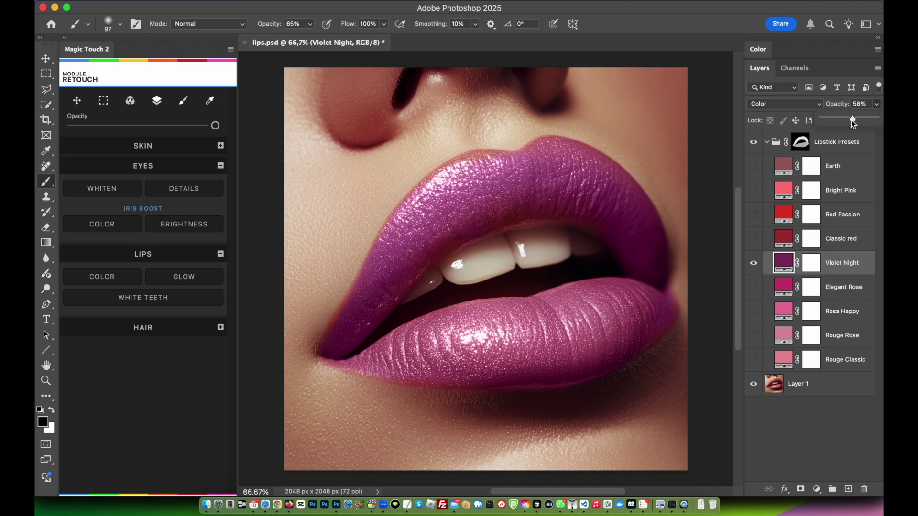
mouse_move(851, 119)
left_mouse_down()
mouse_move(837, 124)
mouse_move(861, 126)
left_mouse_up()
left_click(754, 263)
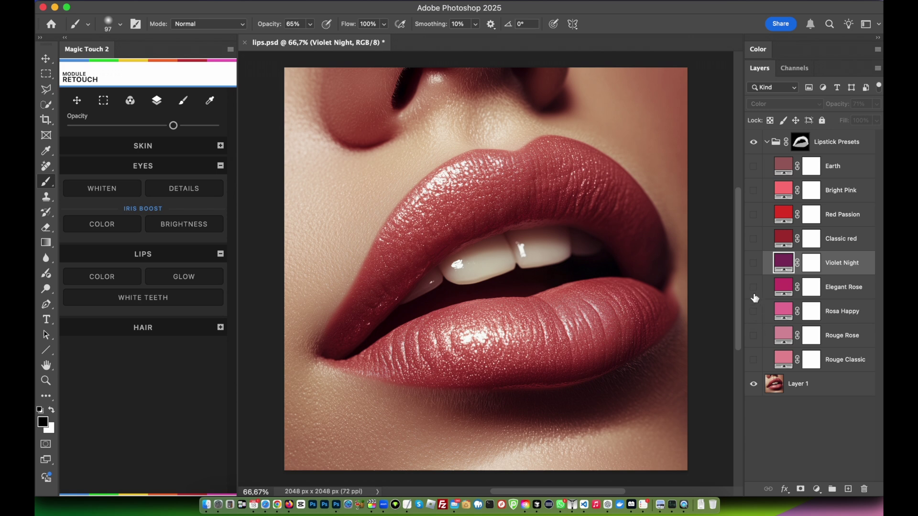
Step: Show the Elegant Rose lipstick layer and set its opacity to 73%
left_click(753, 287)
left_click(841, 294)
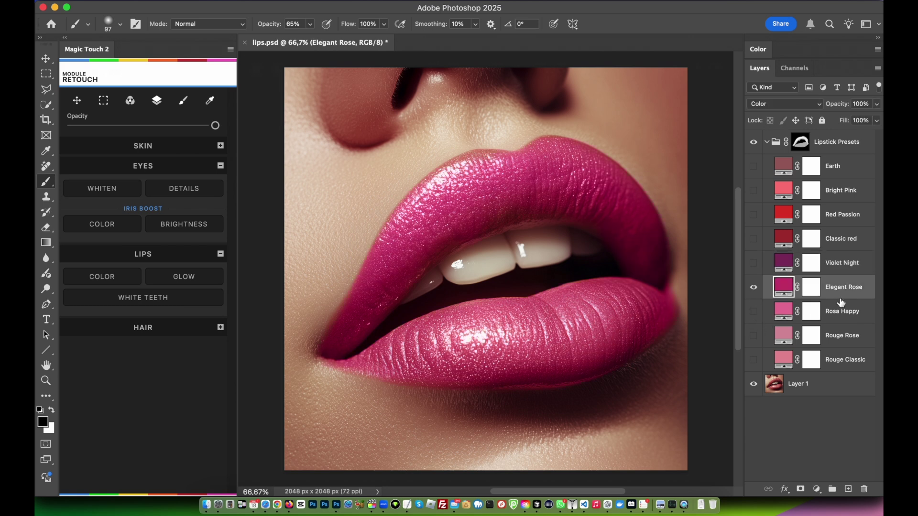
left_click_drag(879, 106, 860, 121)
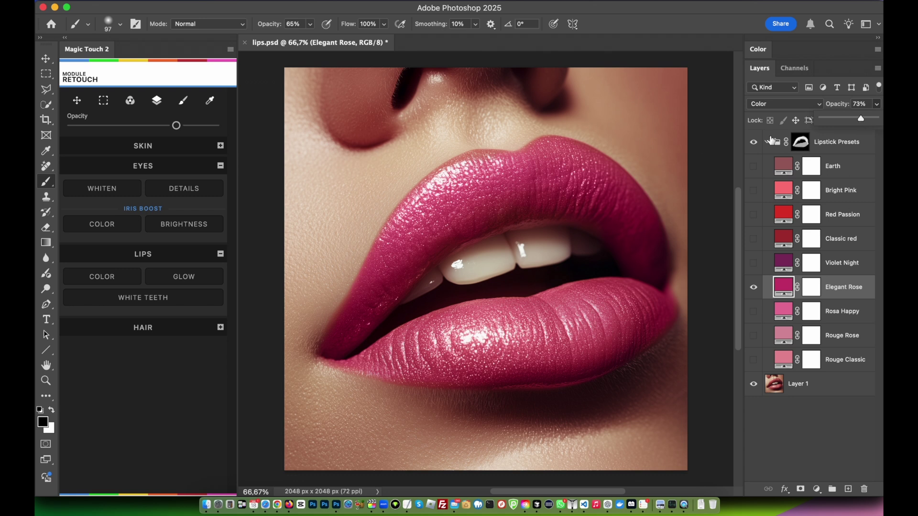
Step: Refine the Lipstick Presets group mask with Brush tool strokes along the upper lip
left_click(48, 181)
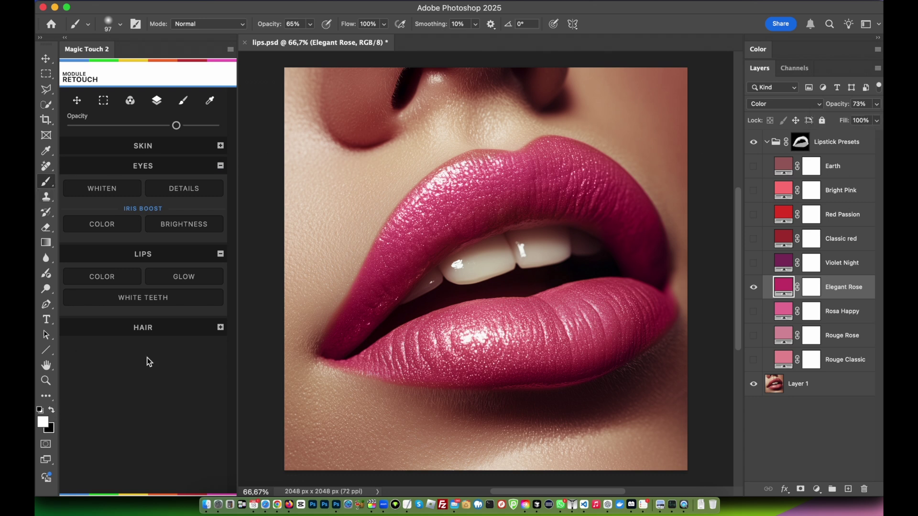
left_click(801, 145)
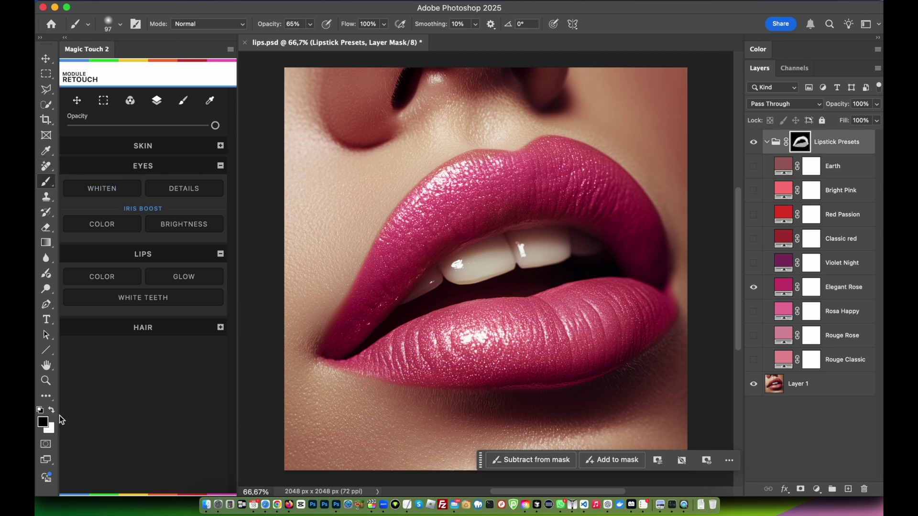
mouse_move(476, 140)
left_mouse_down()
mouse_move(468, 211)
mouse_move(455, 150)
mouse_move(453, 234)
left_mouse_up()
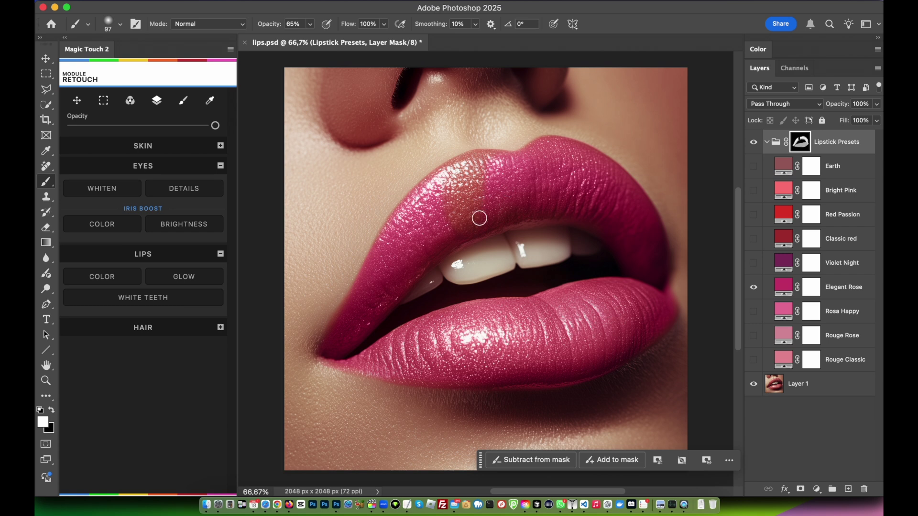
mouse_move(427, 225)
left_mouse_down()
mouse_move(429, 206)
mouse_move(484, 162)
mouse_move(508, 165)
left_mouse_up()
Step: Switch the preview from Elegant Rose to Rosa Happy, set Rosa Happy's opacity to 76%, and hide it
left_click(754, 287)
left_click(754, 312)
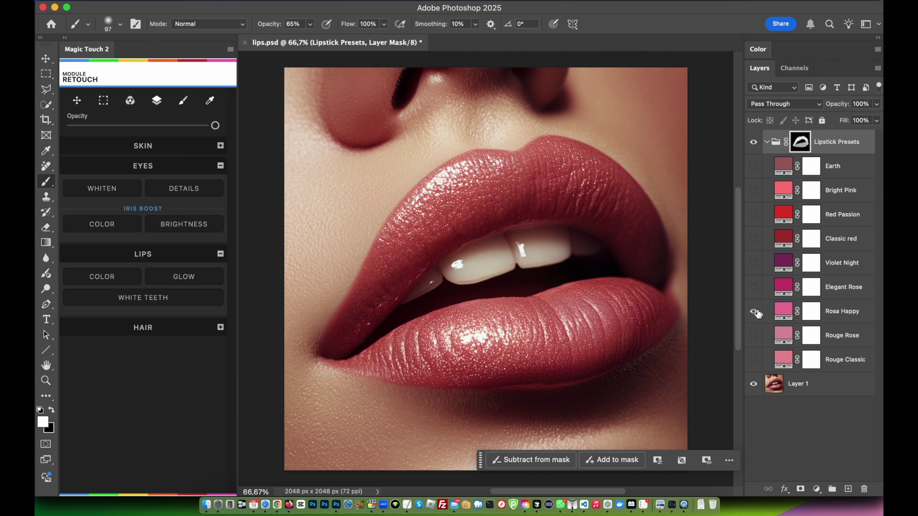
left_click(833, 313)
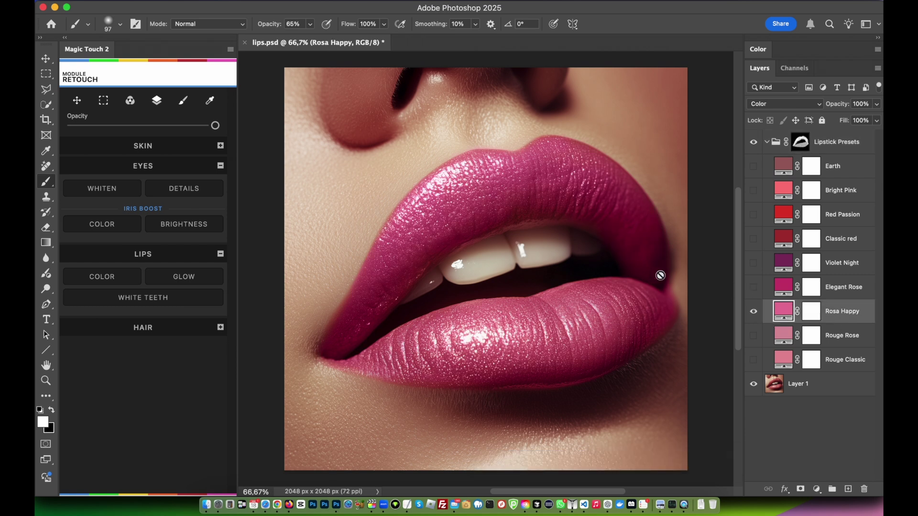
left_click(876, 104)
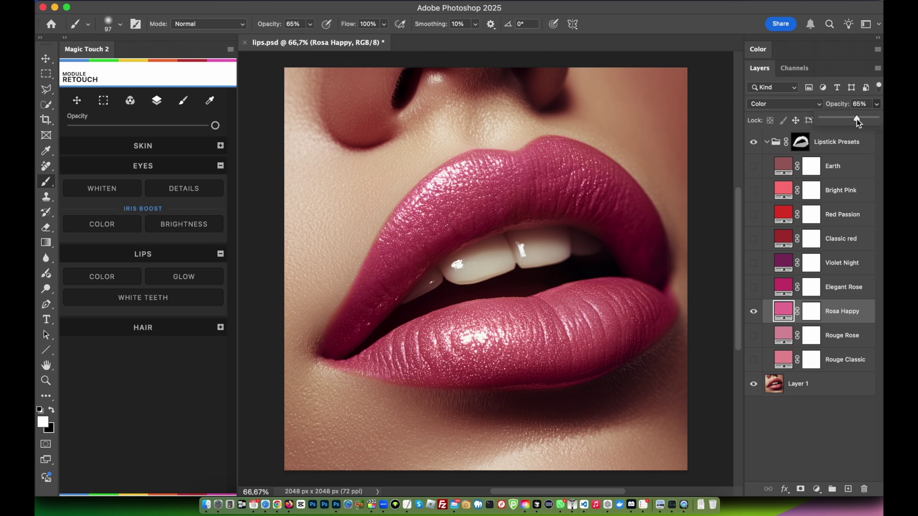
left_click_drag(859, 123, 864, 123)
left_click(754, 314)
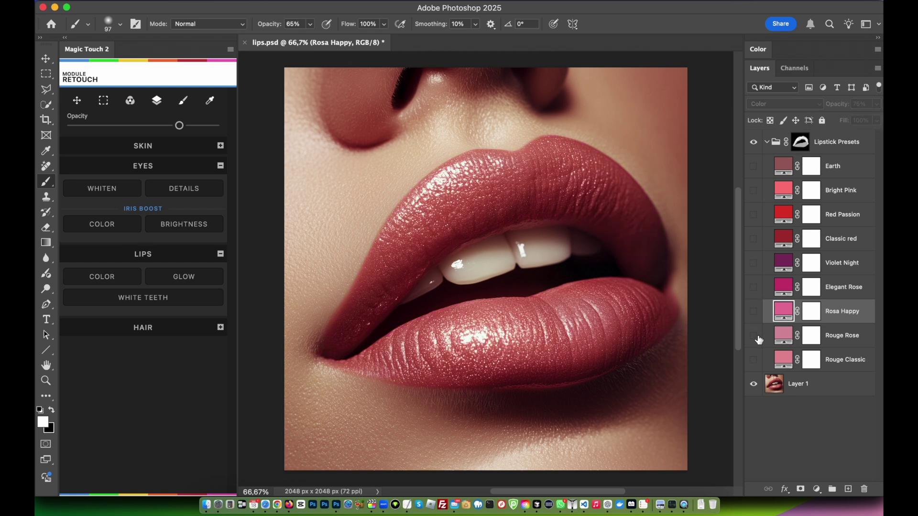
Step: Compare the Rouge Rose and Rouge Classic lipstick colors on the lips by toggling their layers
left_click(754, 336)
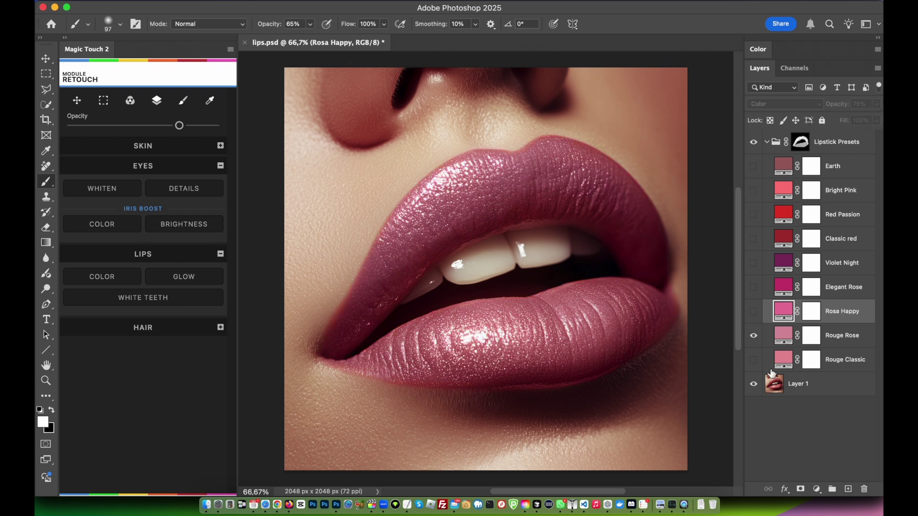
left_click(850, 340)
left_click(754, 336)
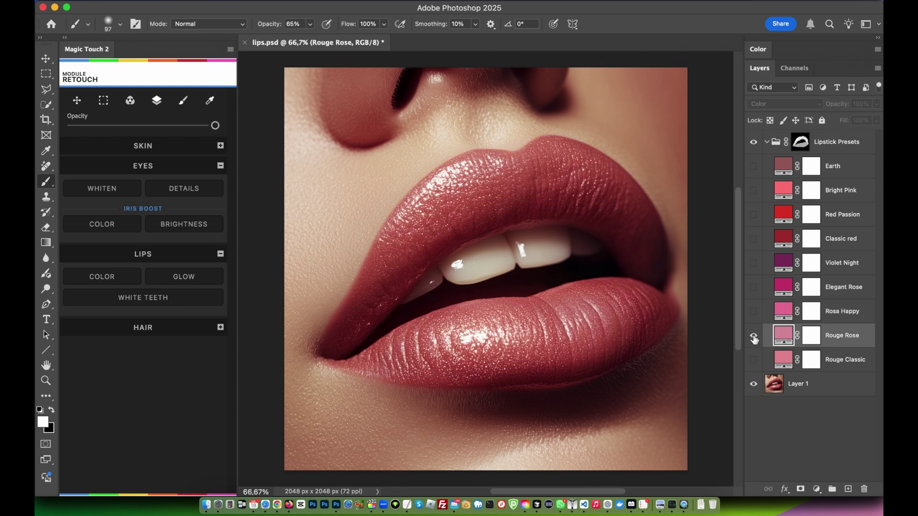
left_click(754, 337)
left_click(754, 336)
left_click(754, 361)
left_click(754, 360)
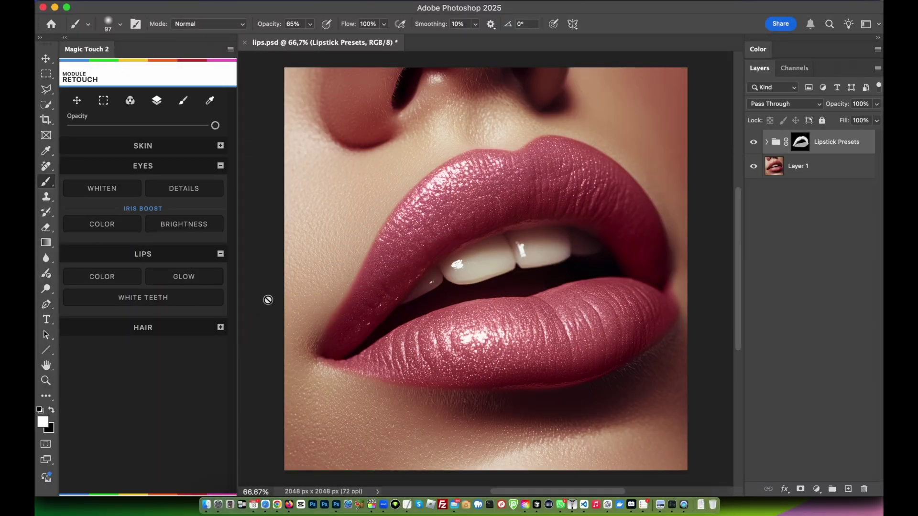
Step: Add the lips glow effect and paint it onto the lips with a 162 px brush at 26%, then 100% brush opacity
left_click(188, 280)
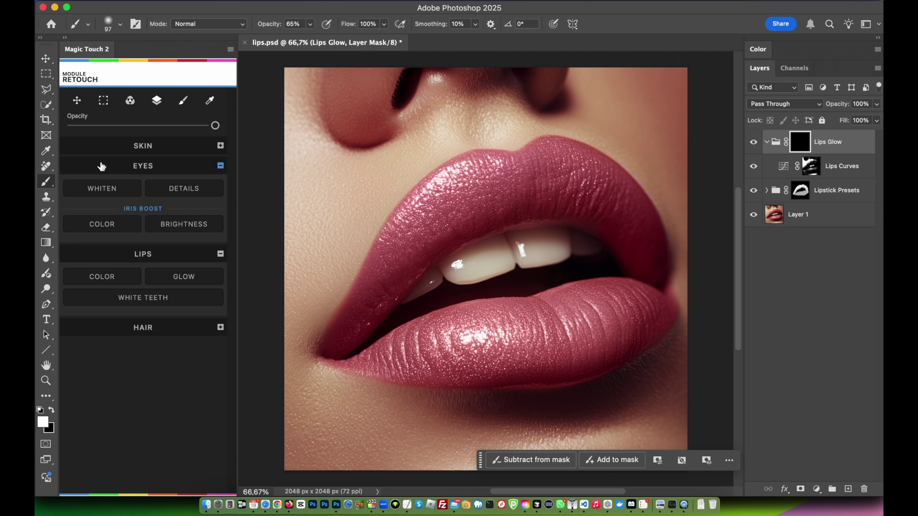
mouse_move(310, 24)
left_mouse_down()
mouse_move(312, 42)
mouse_move(297, 49)
left_mouse_up()
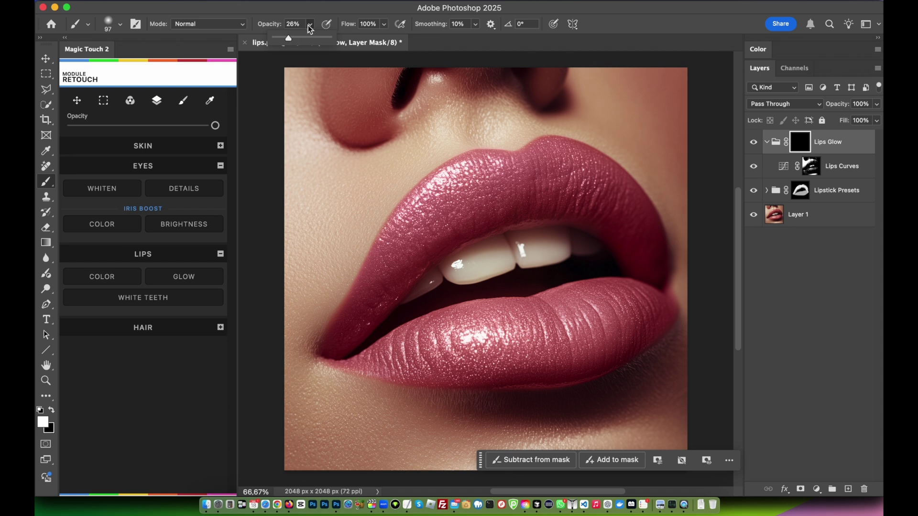
right_click(502, 188)
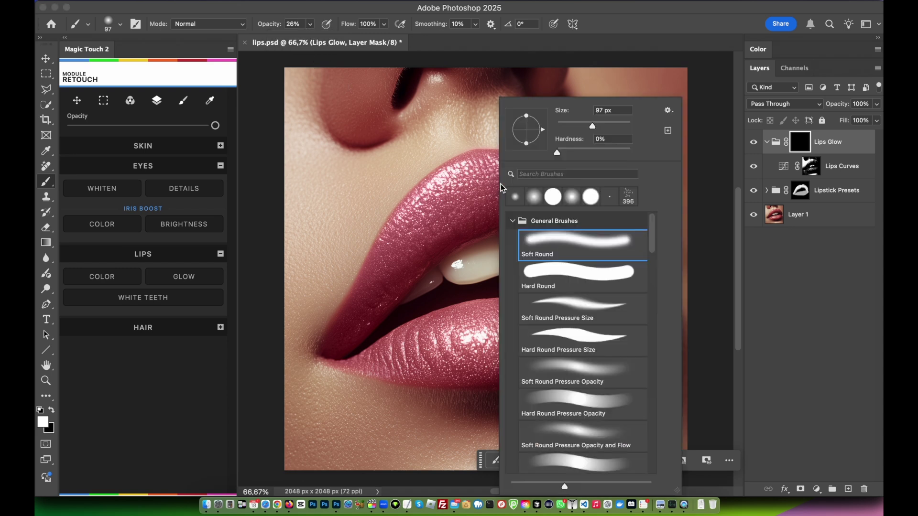
left_click_drag(594, 127, 607, 125)
left_click(630, 26)
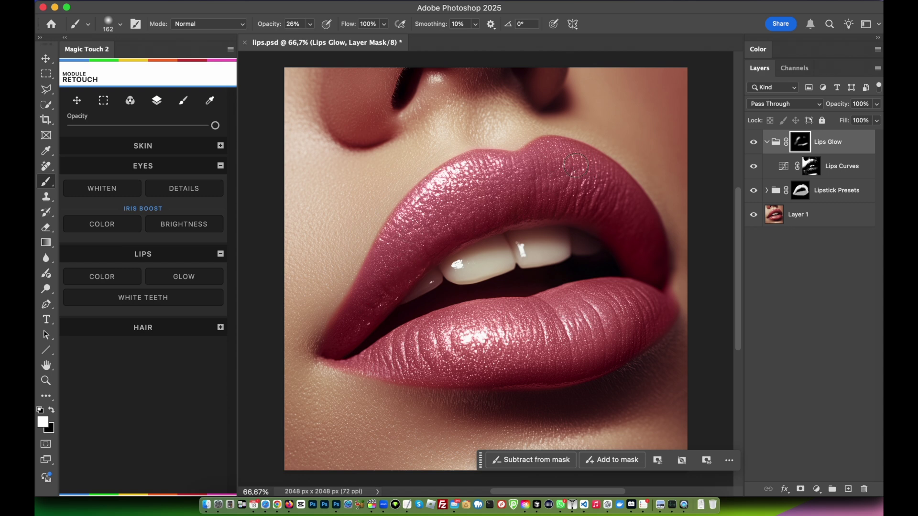
key("0")
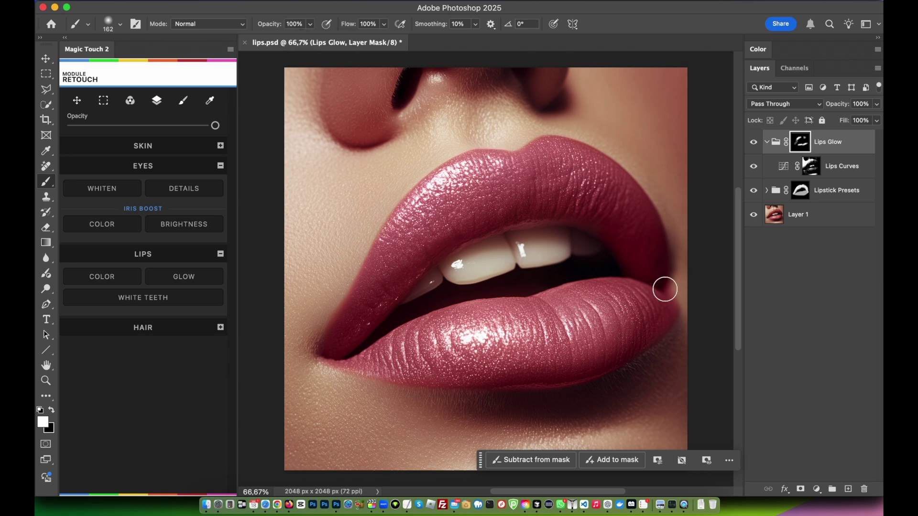
Step: Compare the lips with and without the Lips Glow effect
left_click(755, 143)
left_click(754, 144)
left_click(754, 144)
left_click(755, 145)
left_click(756, 146)
left_click(755, 145)
left_click(755, 145)
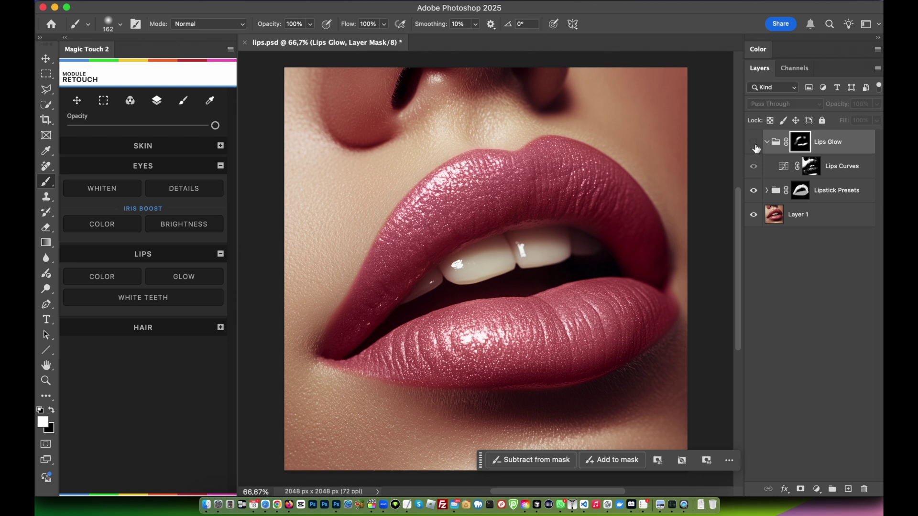
left_click(756, 146)
left_click(757, 150)
left_click(754, 142)
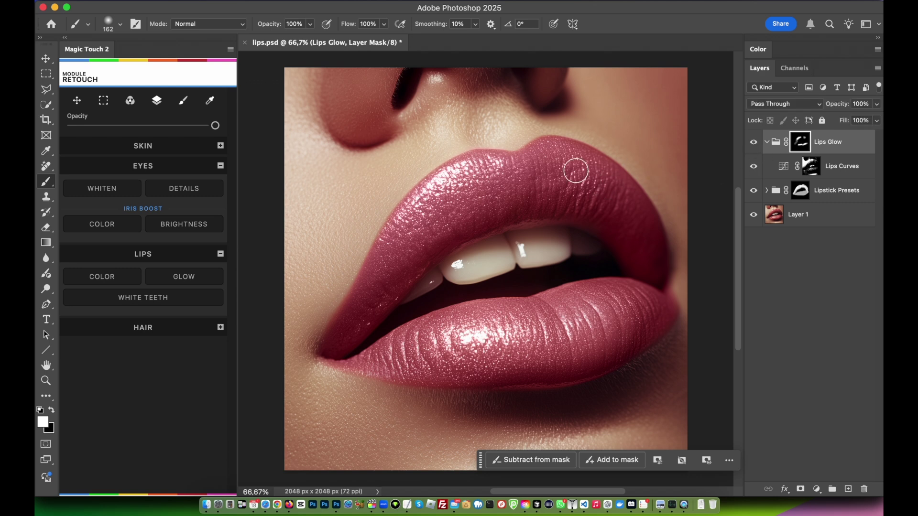
Step: Switch the brush to black for mask corrections, recheck the glow before and after, and collapse the Lips Glow group
key("x")
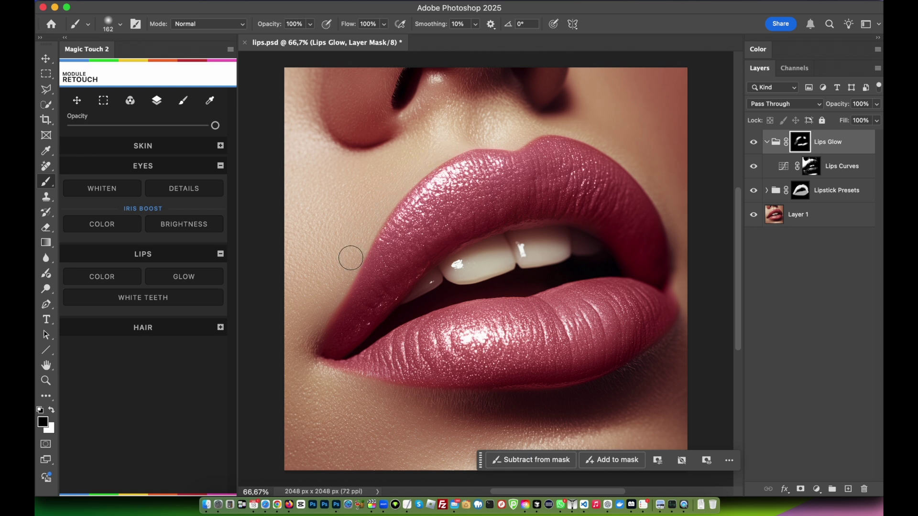
left_click(756, 144)
left_click(756, 144)
left_click(757, 147)
left_click(757, 146)
left_click(757, 145)
left_click(755, 144)
left_click(755, 143)
left_click(755, 142)
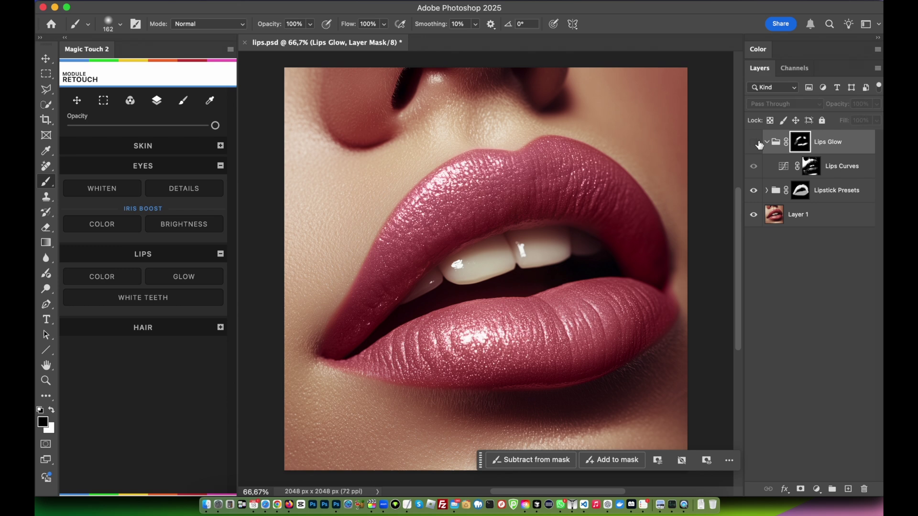
left_click(755, 142)
left_click(766, 142)
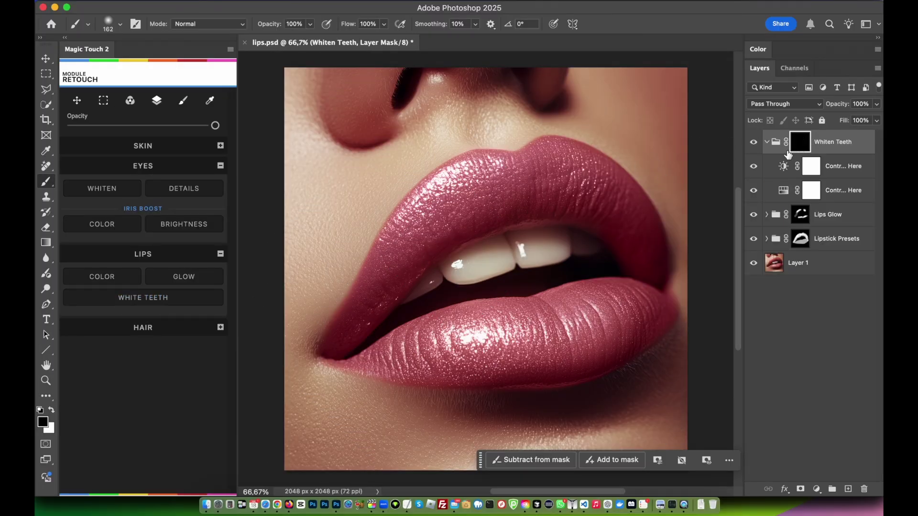
Step: Collapse the Whiten Teeth group and paint its mask over the front teeth with a white brush at 36% opacity
left_click(766, 142)
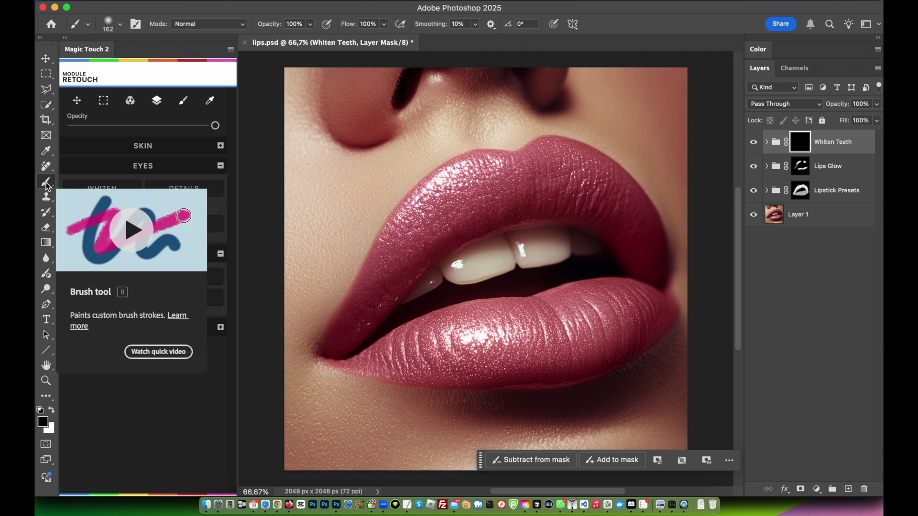
left_click(51, 409)
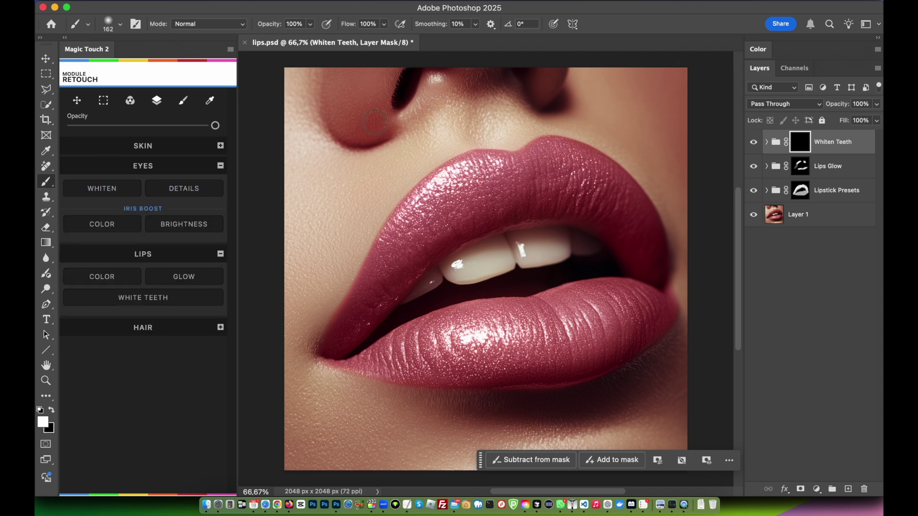
left_click(311, 25)
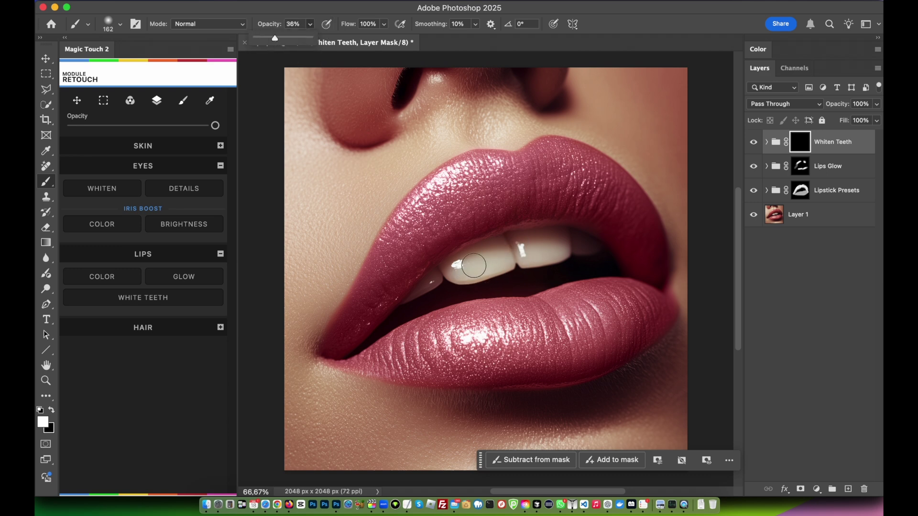
left_click_drag(457, 272, 506, 255)
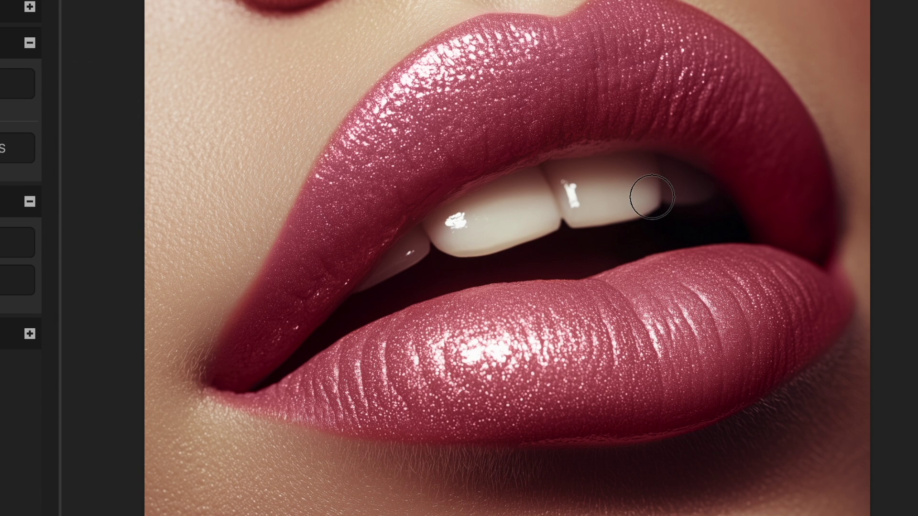
left_click_drag(650, 199, 571, 195)
key("ctrl+comma")
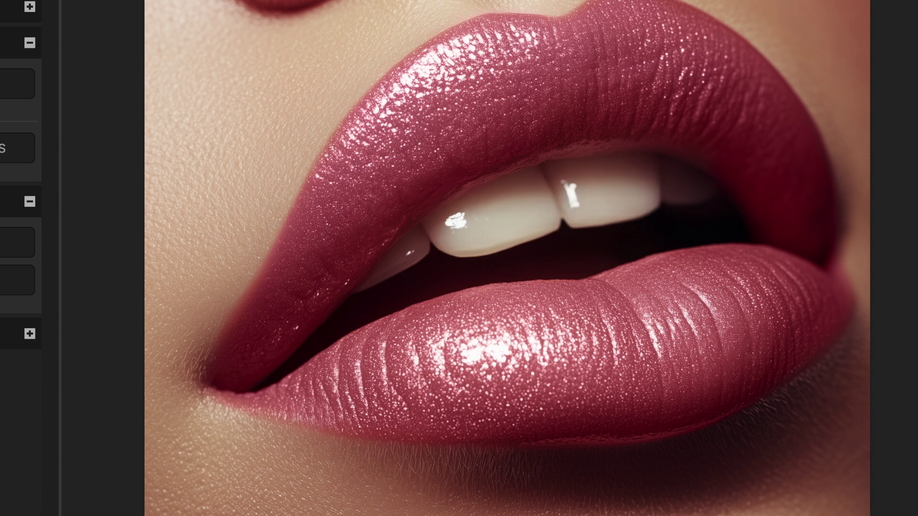
key("ctrl+comma")
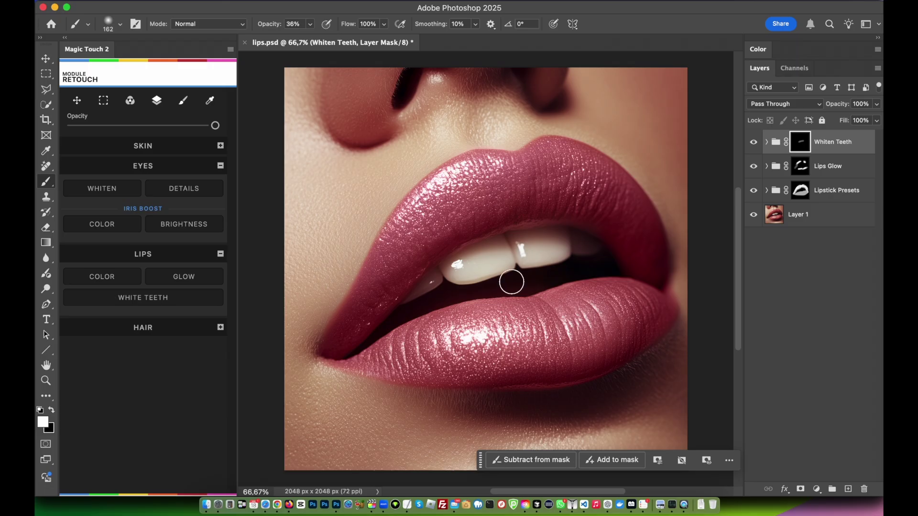
mouse_move(555, 253)
left_mouse_down()
mouse_move(547, 201)
mouse_move(473, 221)
left_mouse_up()
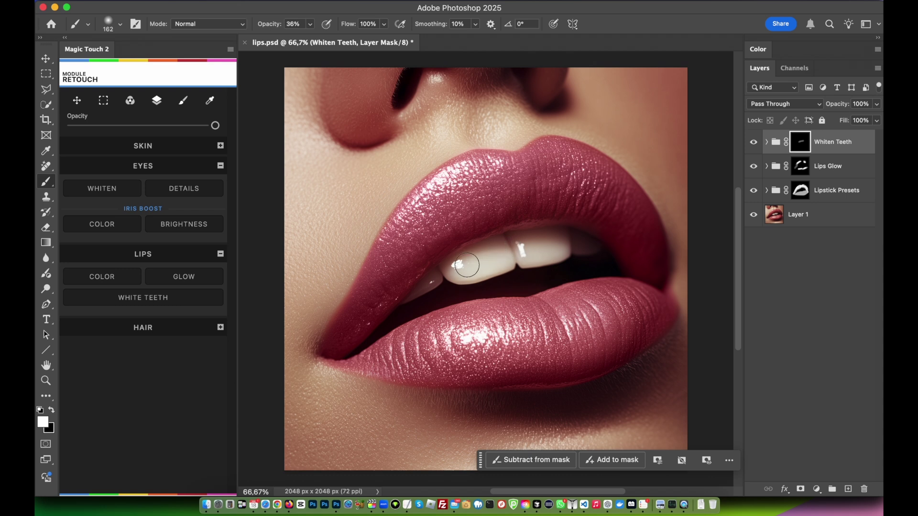
left_click_drag(468, 265, 552, 245)
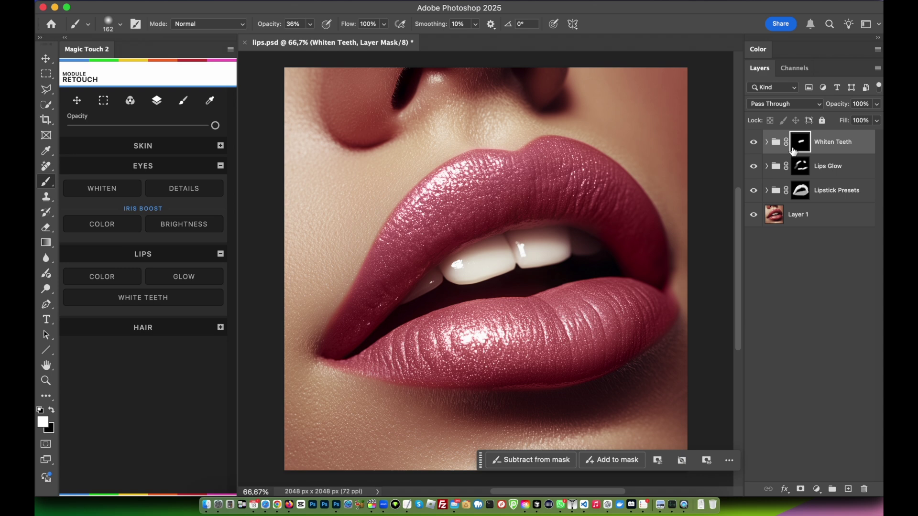
Step: Compare the teeth before and after whitening and set the Whiten Teeth group's opacity to 48%
left_click(754, 143)
left_click(754, 144)
left_click(754, 144)
left_click(754, 143)
left_click(877, 104)
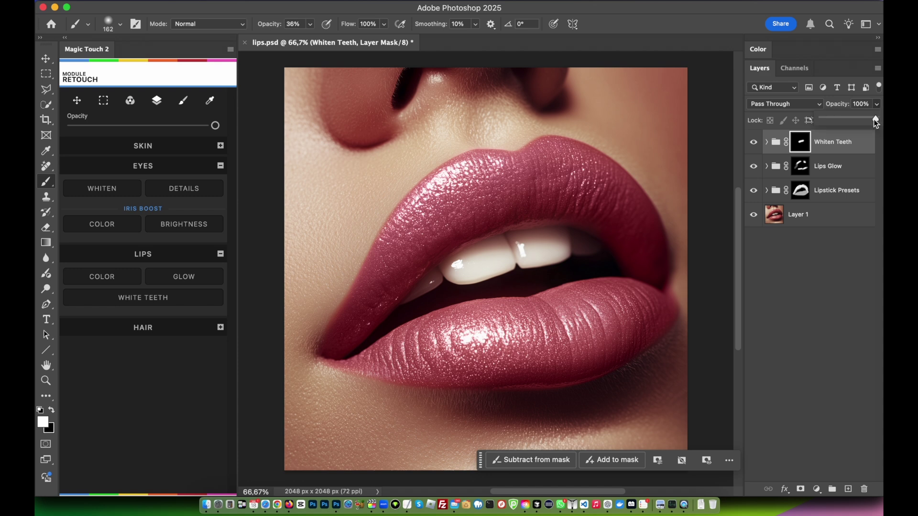
left_click_drag(864, 119, 847, 121)
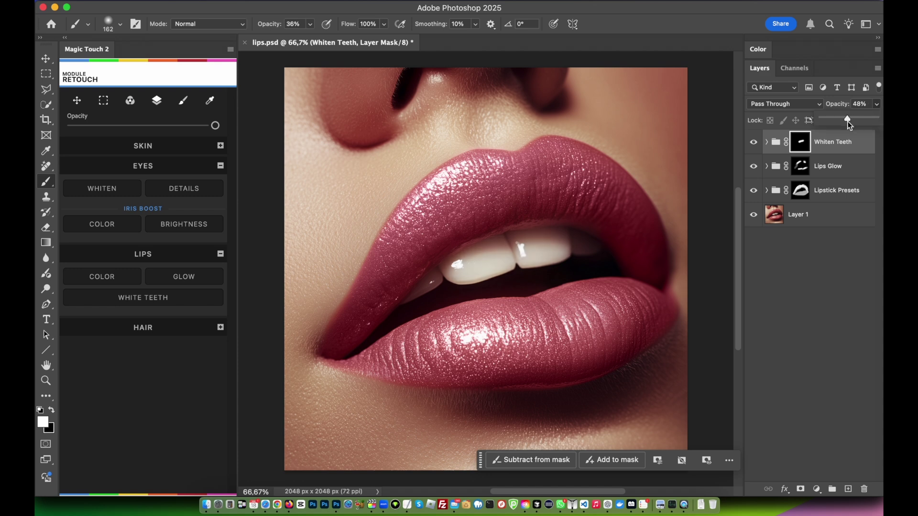
Step: Compare the softened teeth whitening on and off, then all three retouch groups together against the original photo
left_click(754, 143)
left_click(754, 143)
left_click(754, 143)
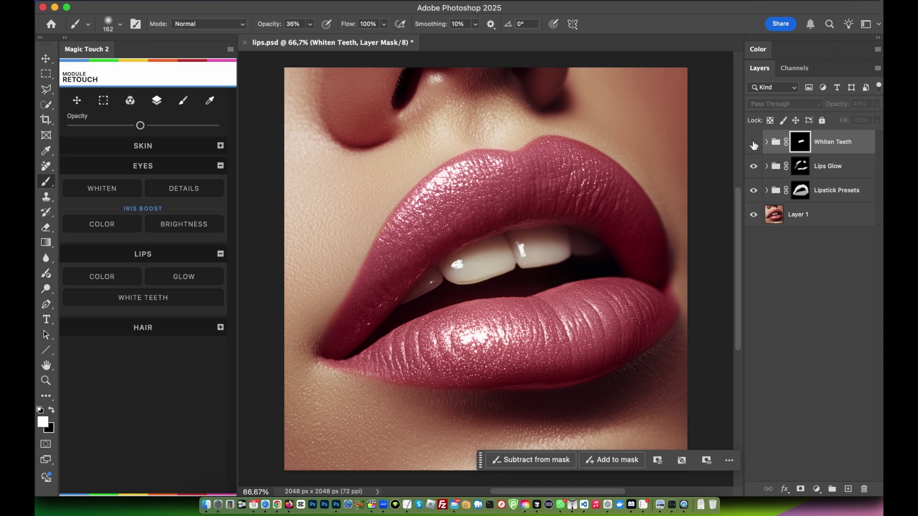
left_click(754, 143)
left_click(752, 142)
left_click(752, 142)
left_click_drag(753, 187, 750, 142)
left_click(754, 142)
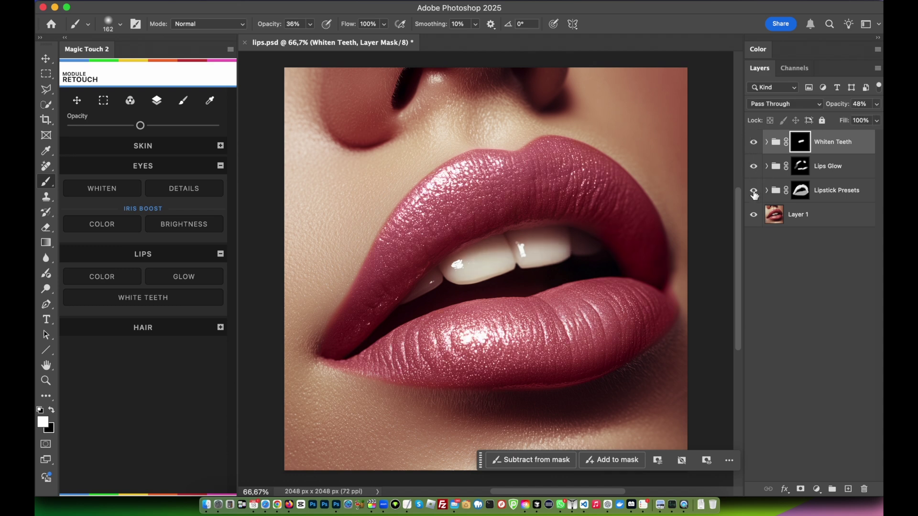
left_click(754, 143)
left_click_drag(755, 187, 754, 143)
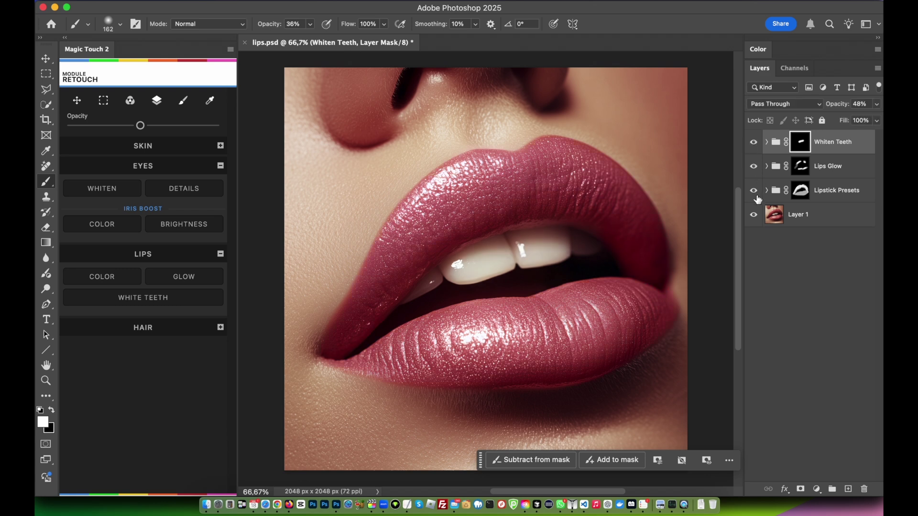